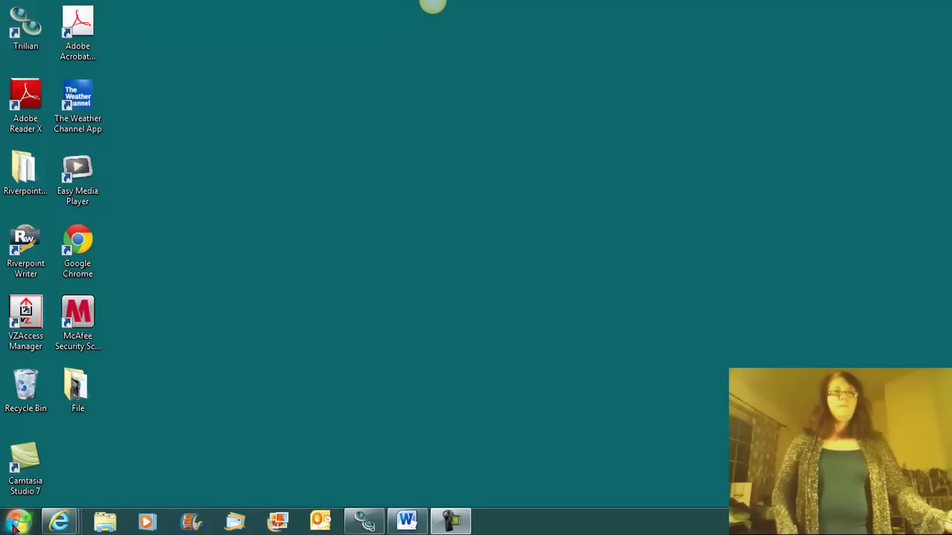
- Go to Computer from the Start menu and open the Windows (C:) drive
click(13, 527)
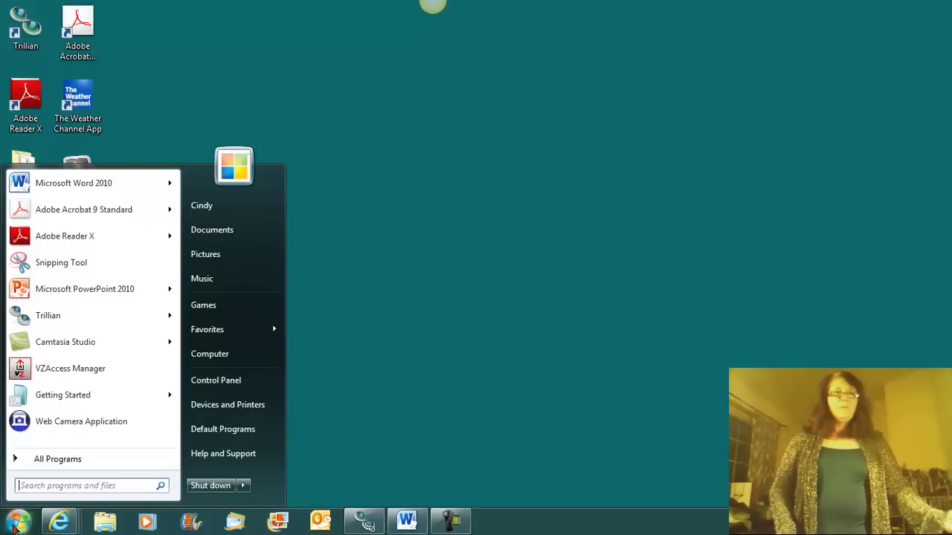
click(221, 359)
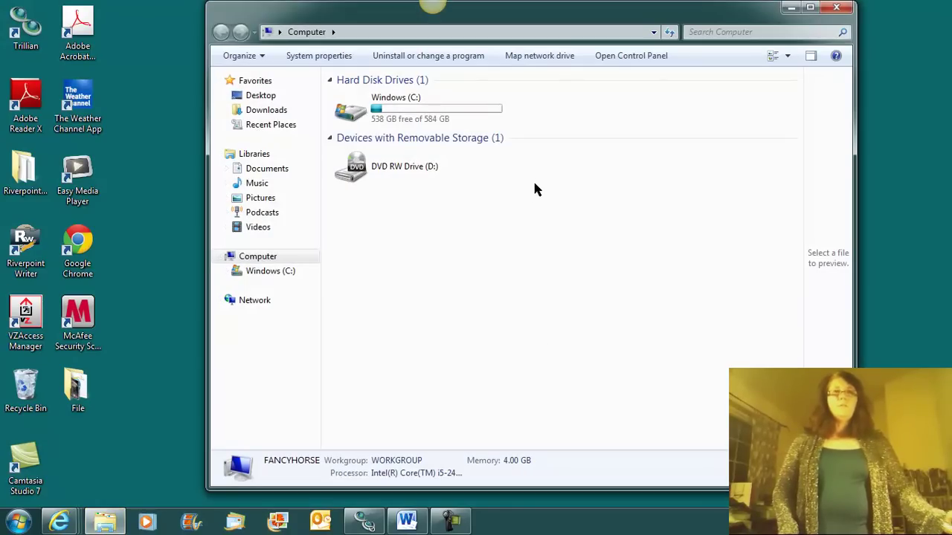
double_click(386, 113)
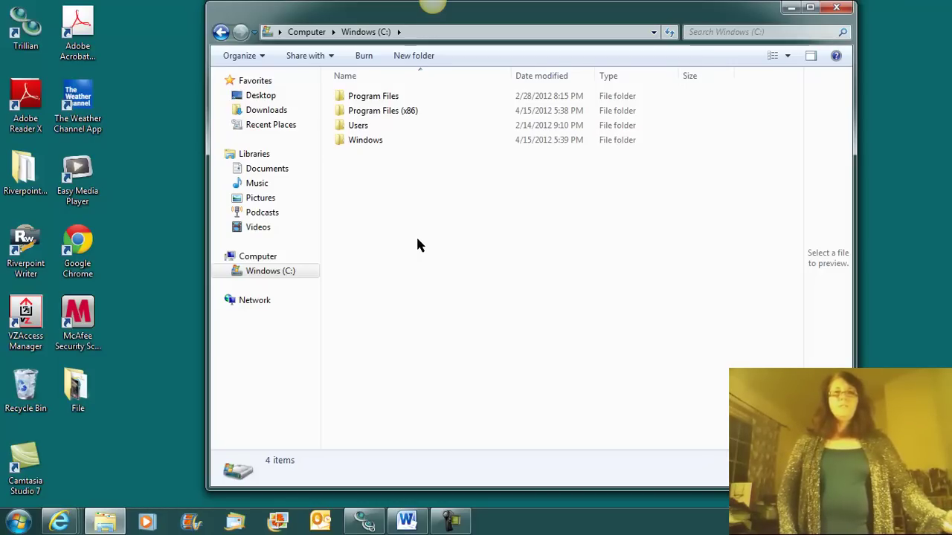
- Create a new folder named 'Finance Data 2012' on the C: drive
right_click(416, 246)
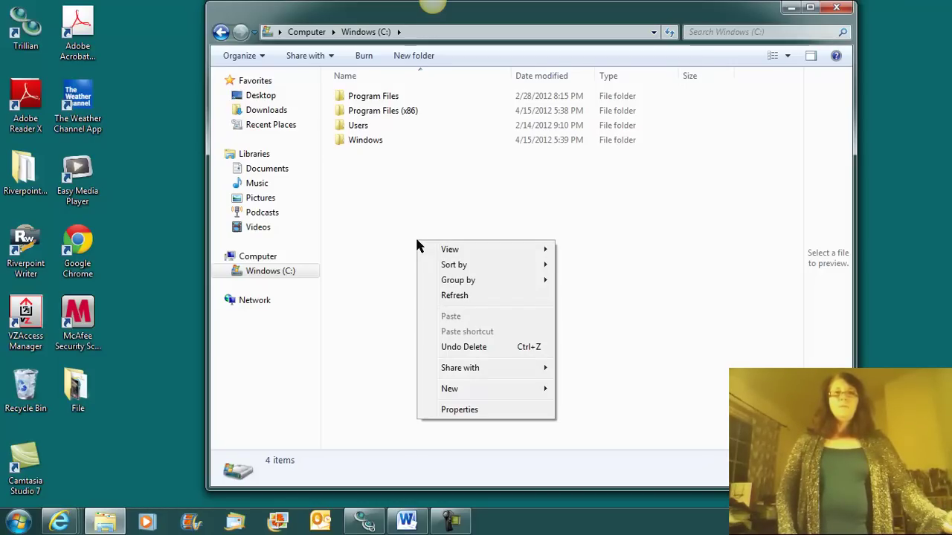
mouse_move(459, 394)
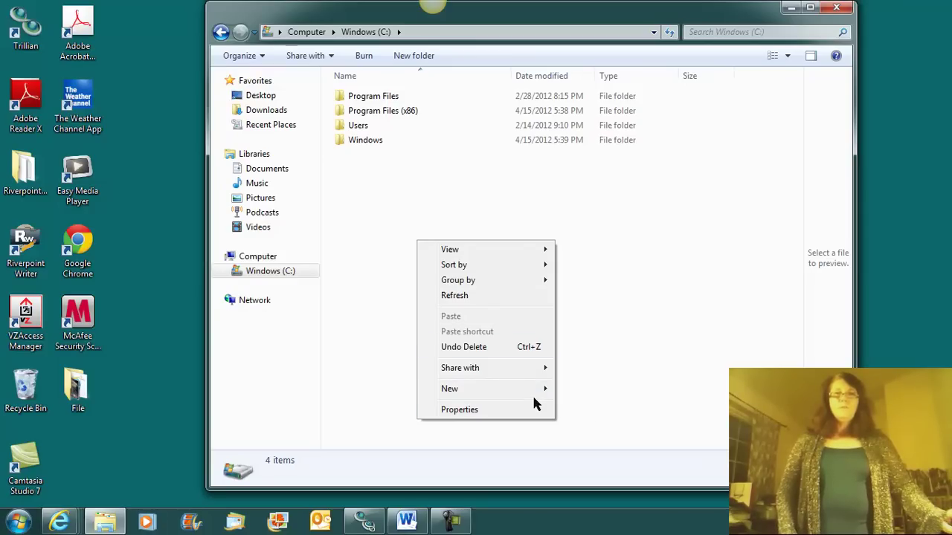
mouse_move(534, 398)
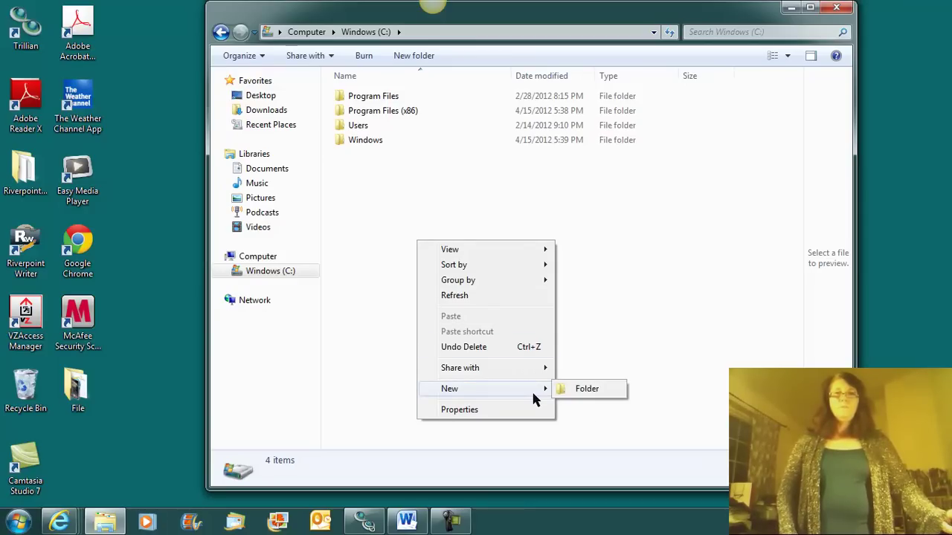
click(581, 396)
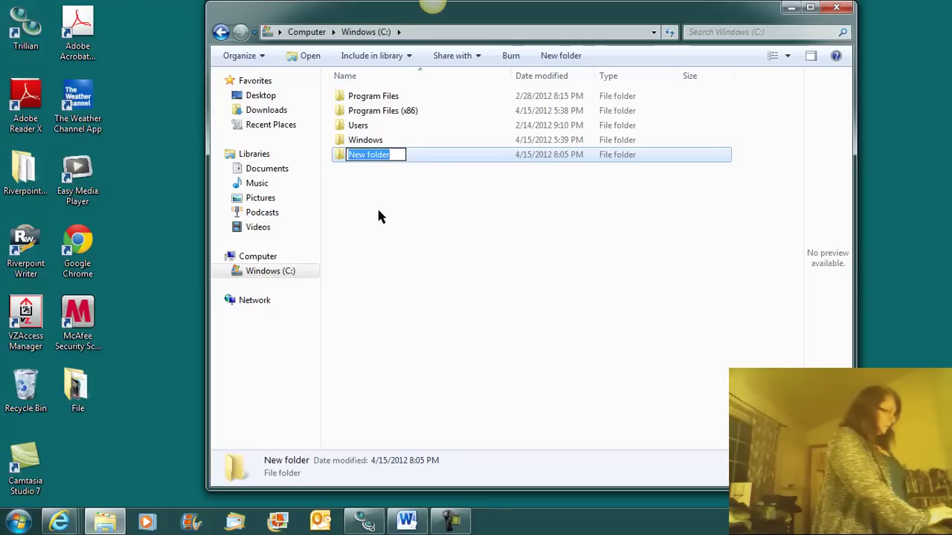
text(Fina)
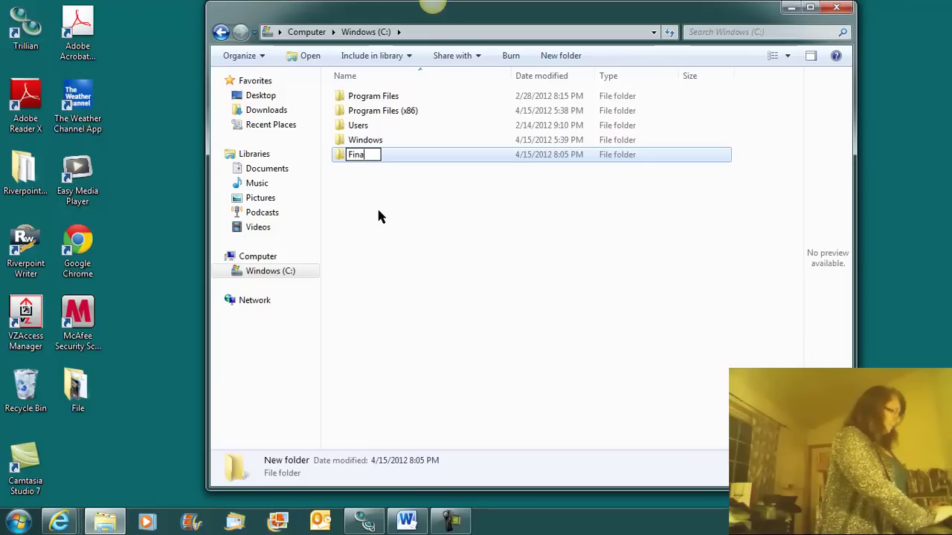
text(nce Da)
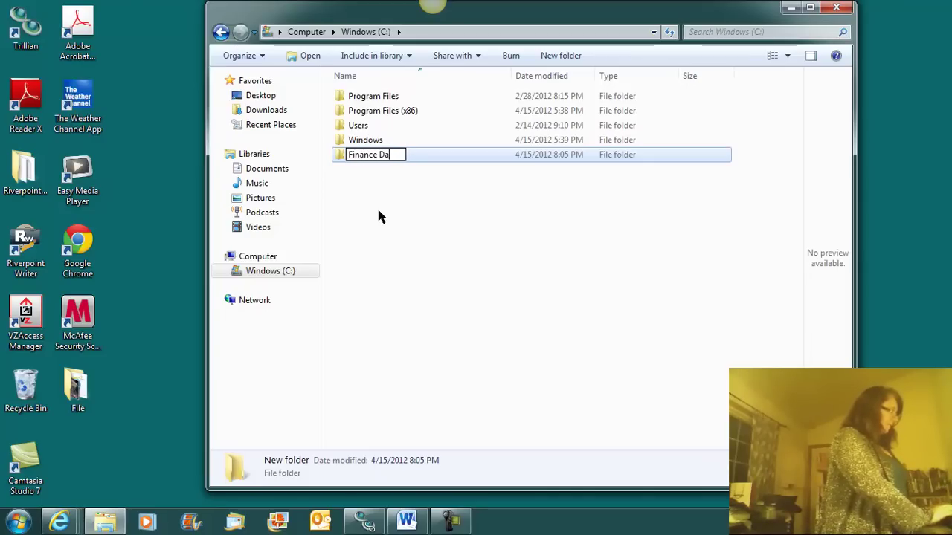
text(ta 2012)
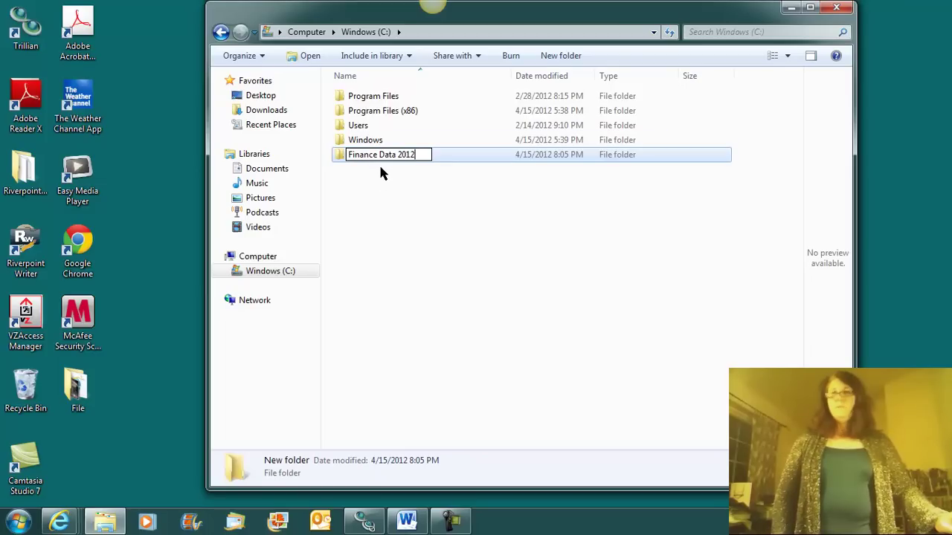
click(369, 182)
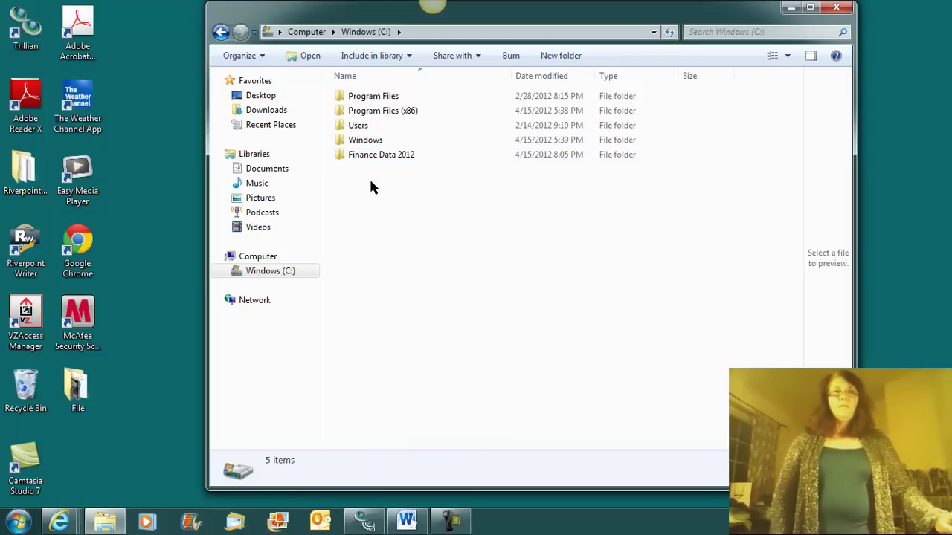
- Inside Finance Data 2012, create a subfolder named 'Balance Sheet 2012'
double_click(371, 156)
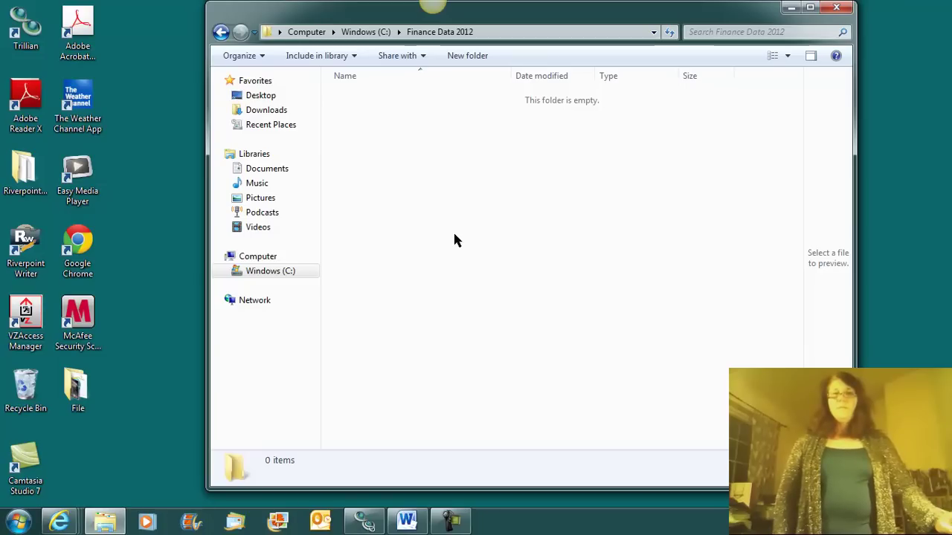
right_click(456, 241)
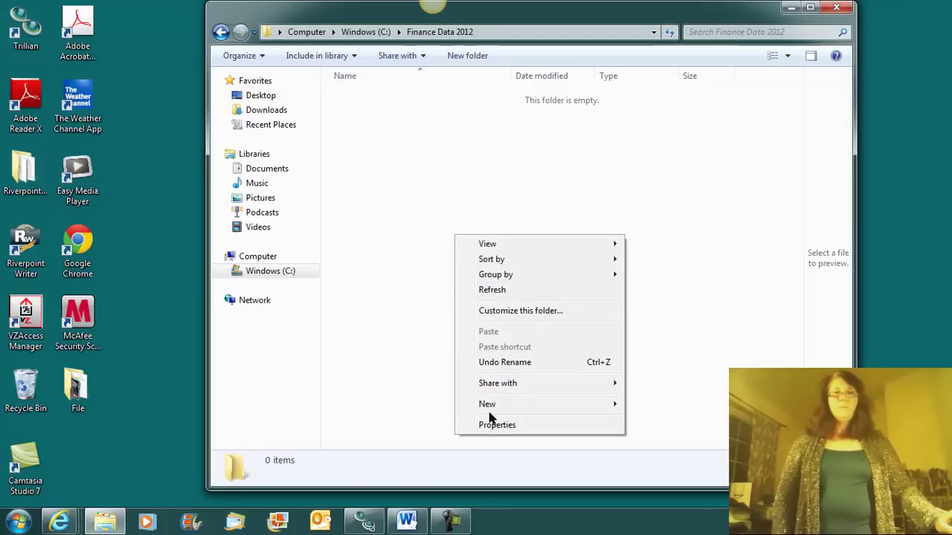
mouse_move(564, 407)
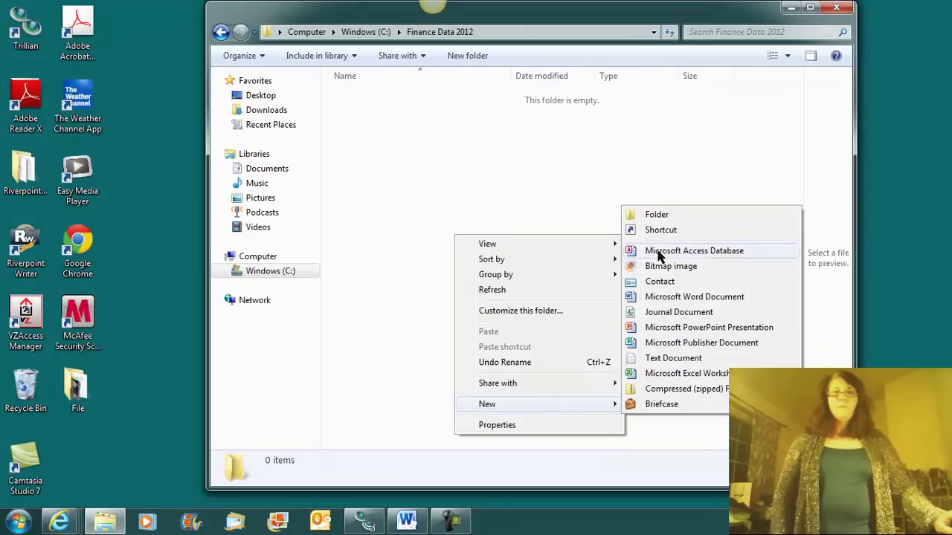
click(655, 215)
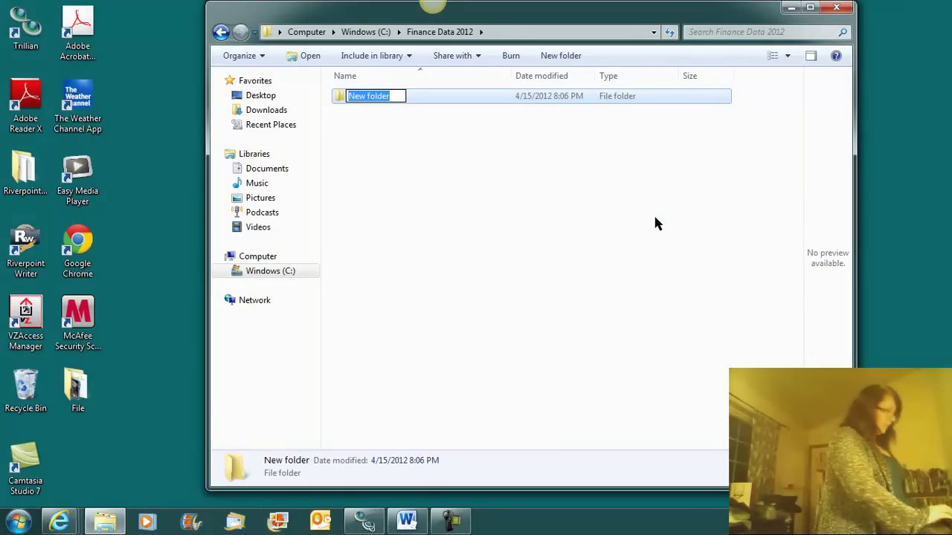
text(Balanc)
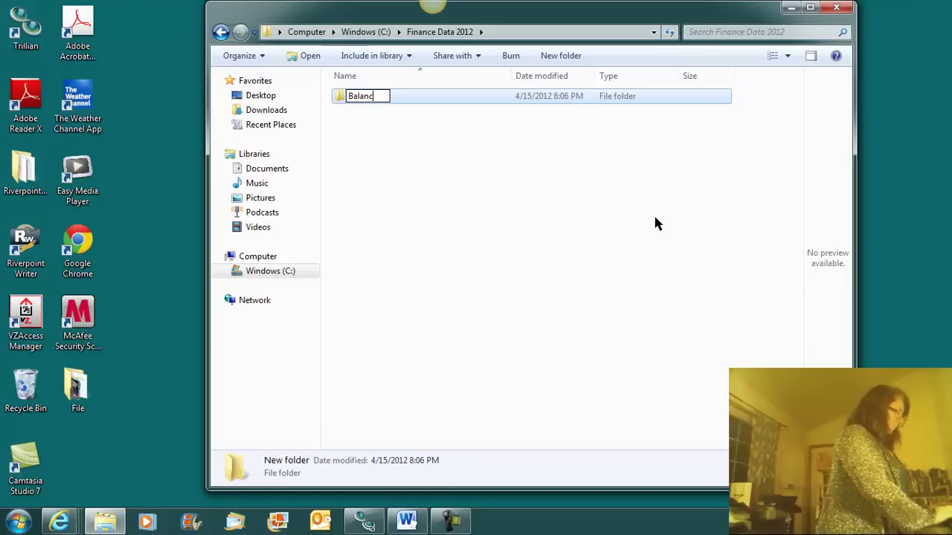
text(e Sheet )
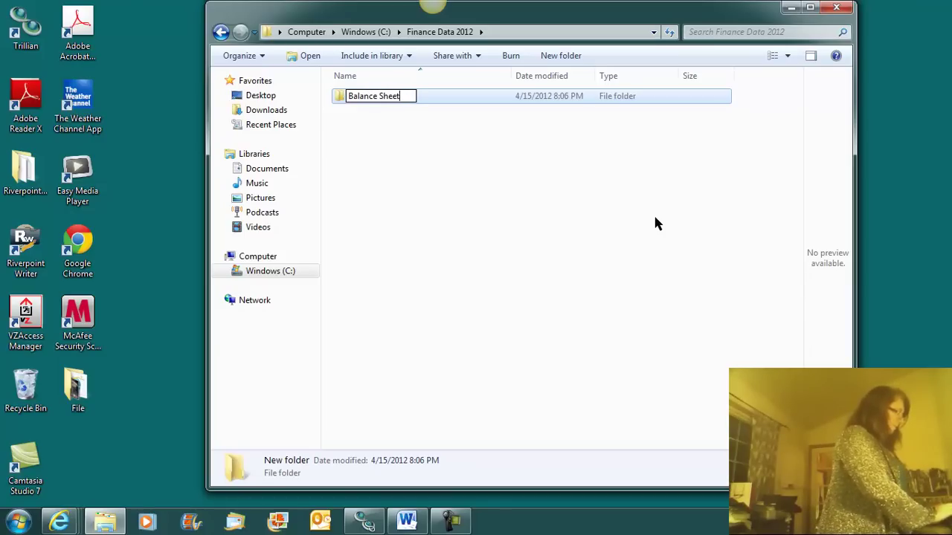
text(2012)
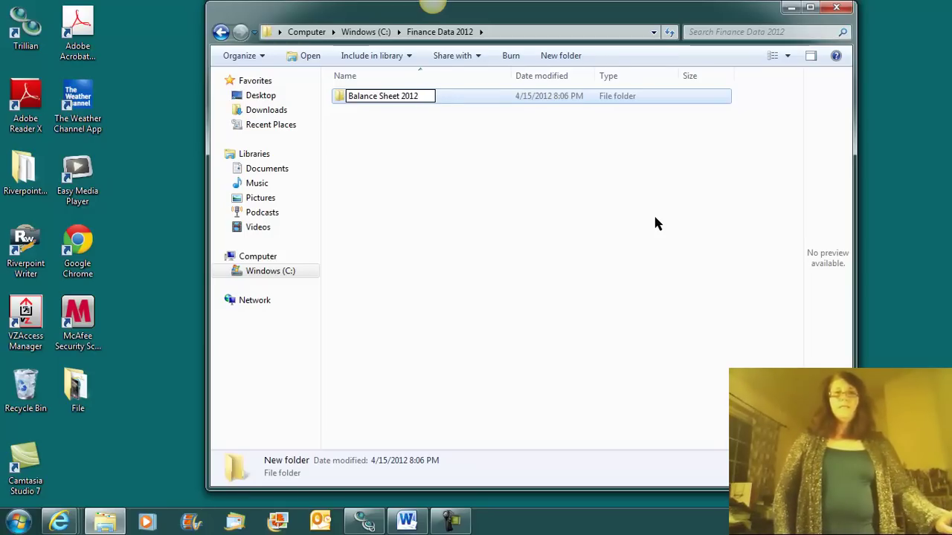
- Add a second subfolder named 'Income Statement 2012' and select it
right_click(511, 260)
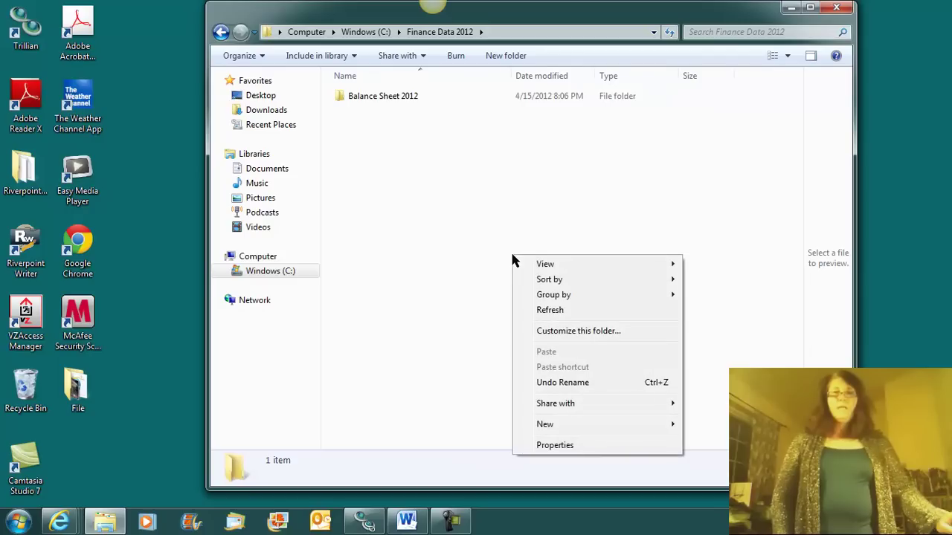
mouse_move(550, 428)
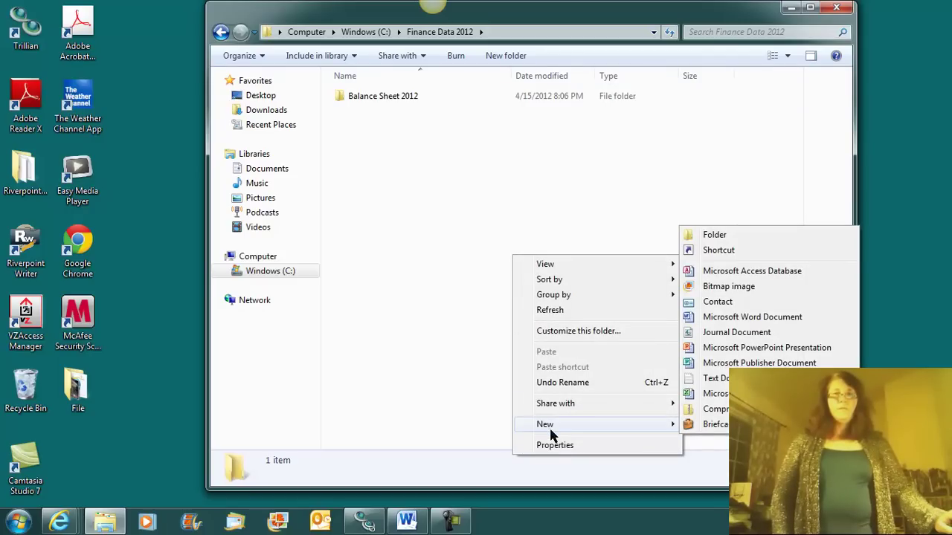
click(712, 235)
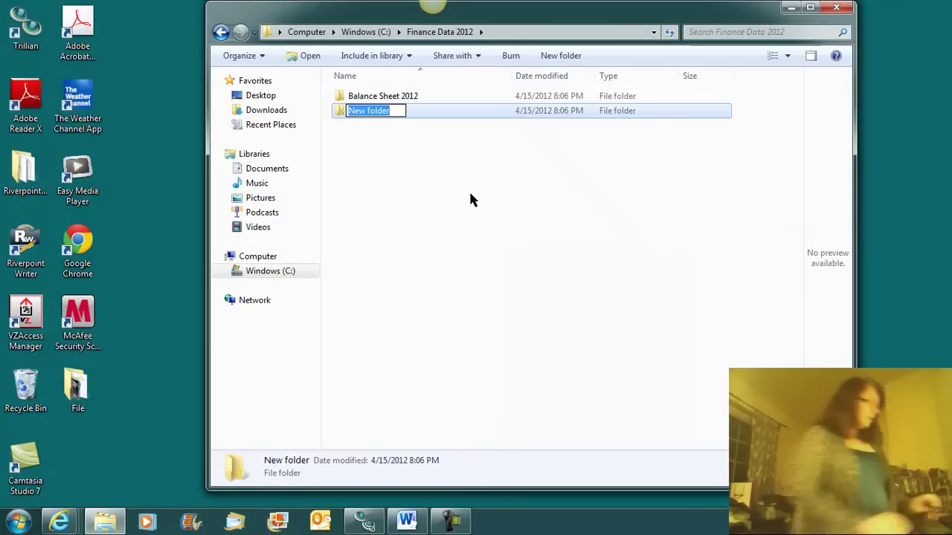
text(Income)
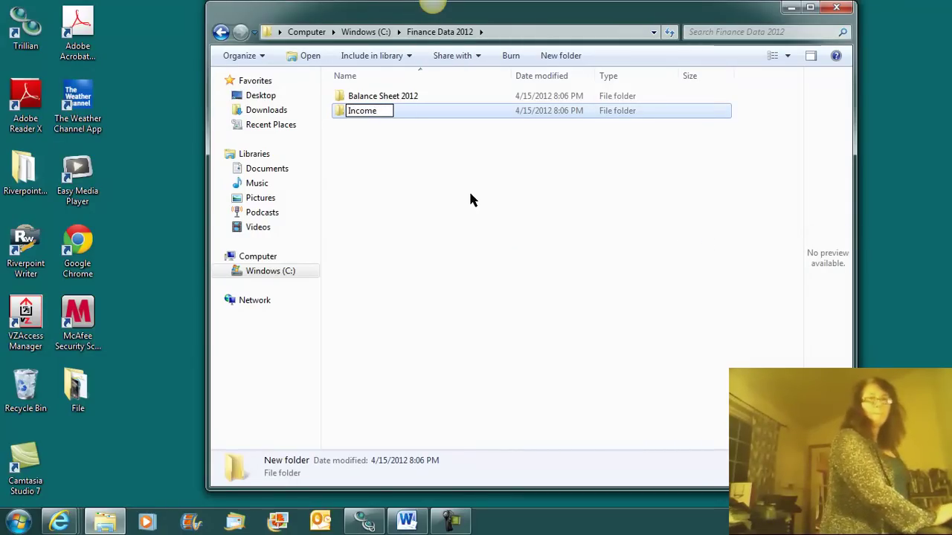
text( Sta)
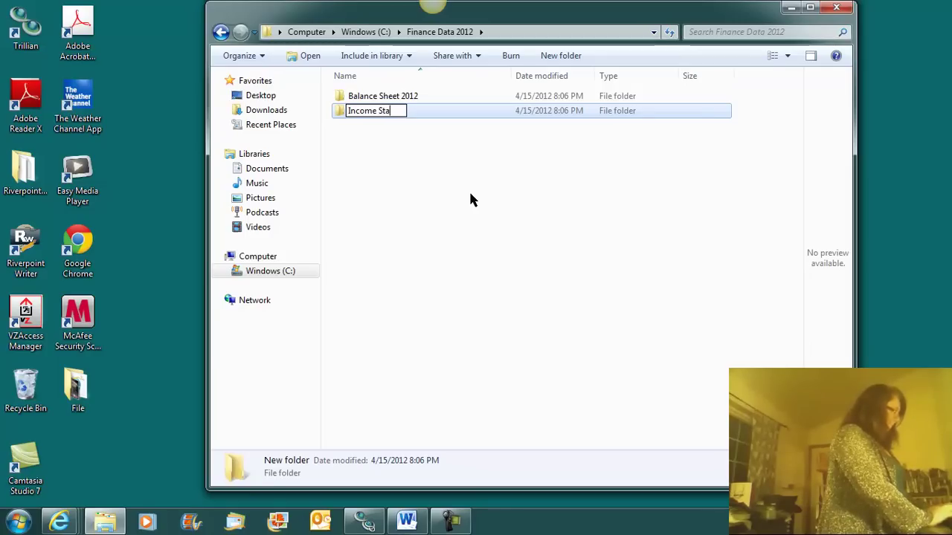
text(tement 2012)
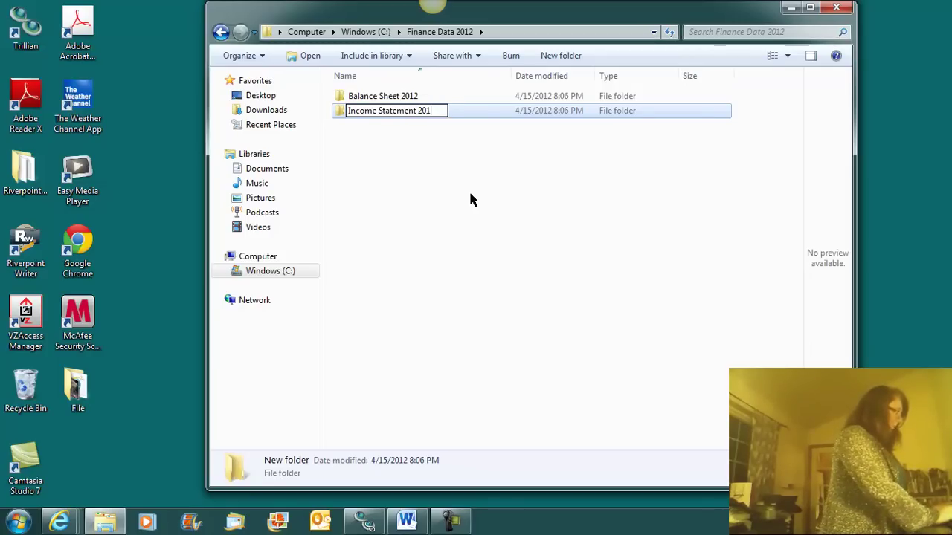
click(425, 149)
click(397, 113)
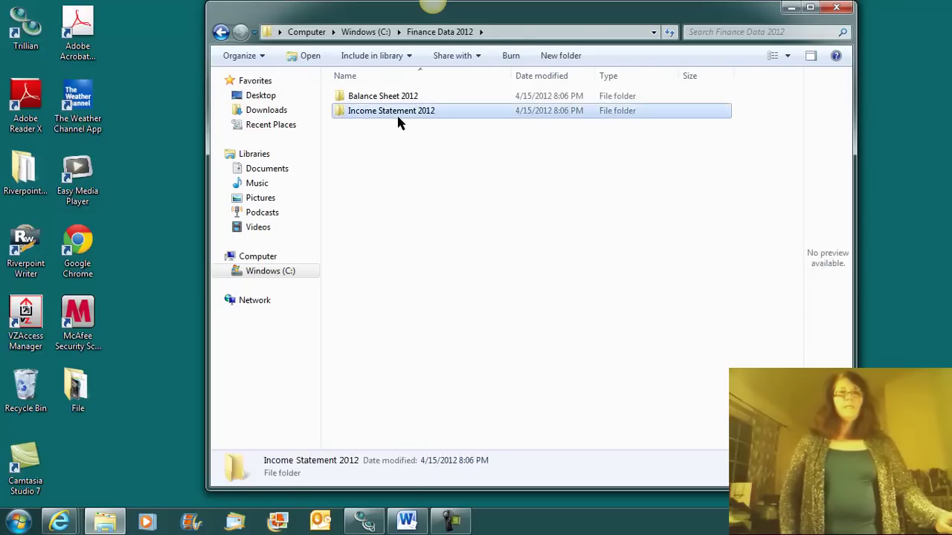
- Inside Income Statement 2012, create a new subfolder named with the company name and 2012
double_click(398, 119)
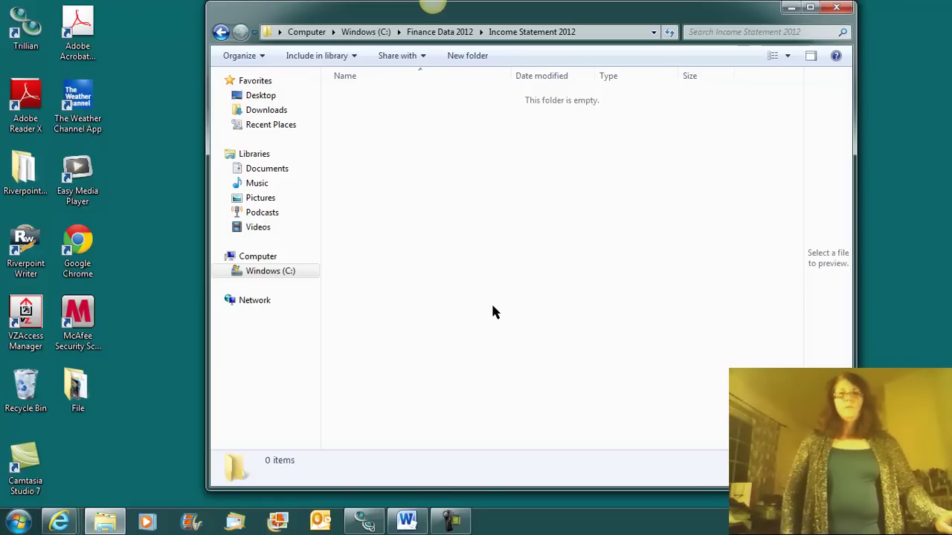
right_click(483, 255)
mouse_move(518, 416)
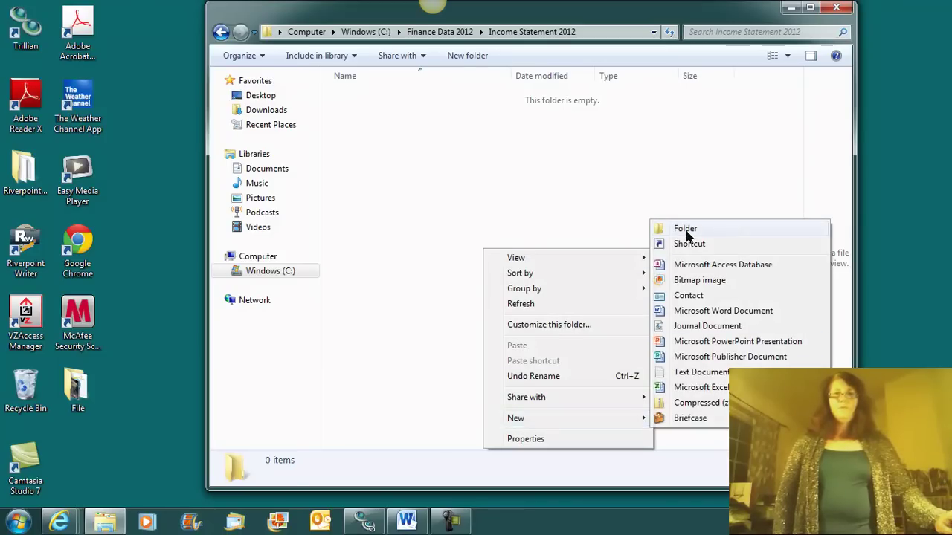
click(687, 231)
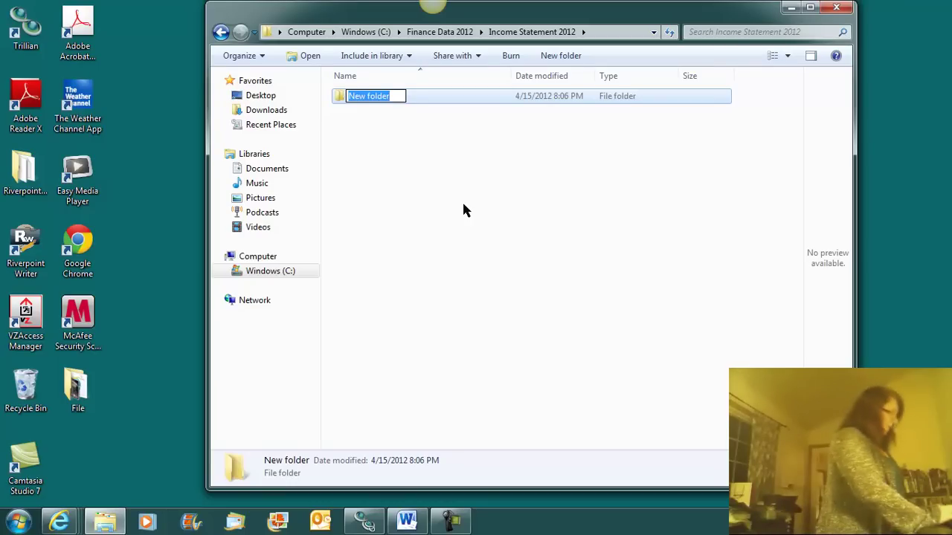
text(Janice Com)
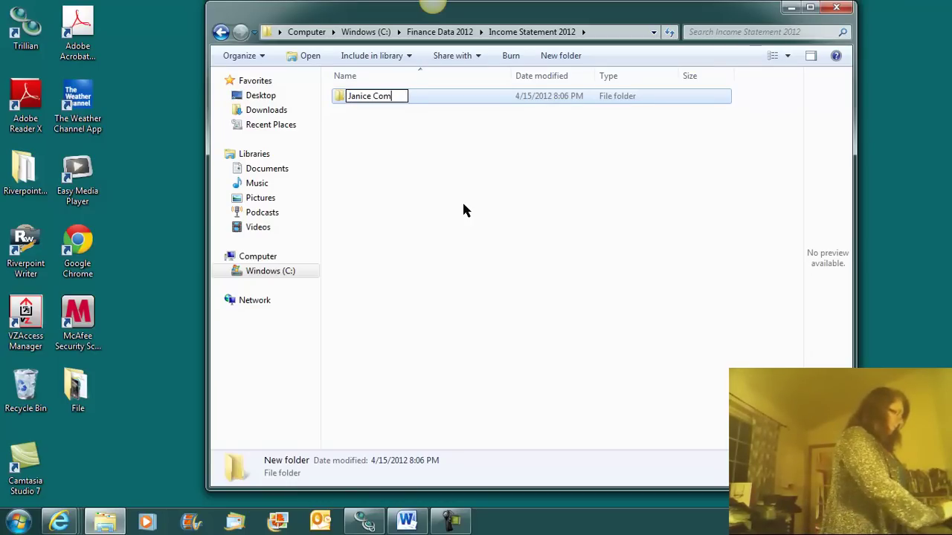
text(apny 2)
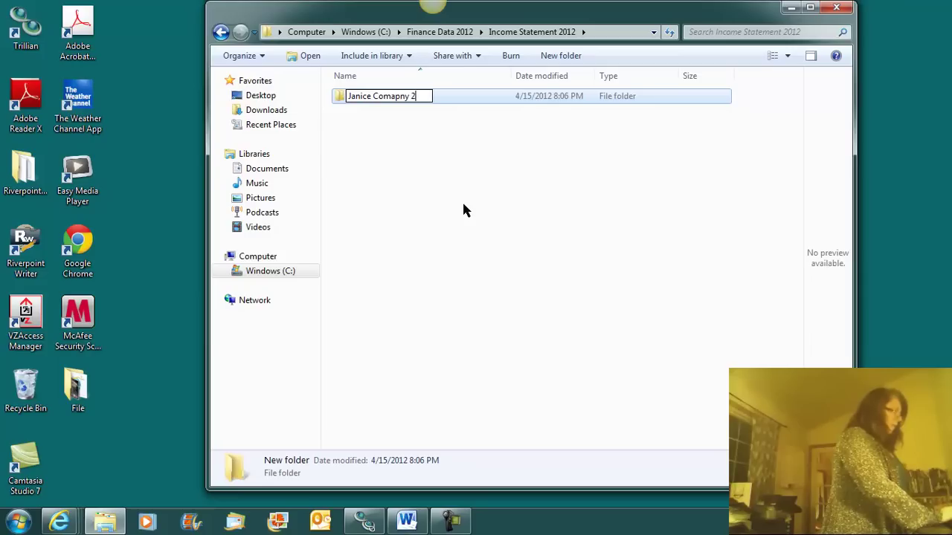
text(012)
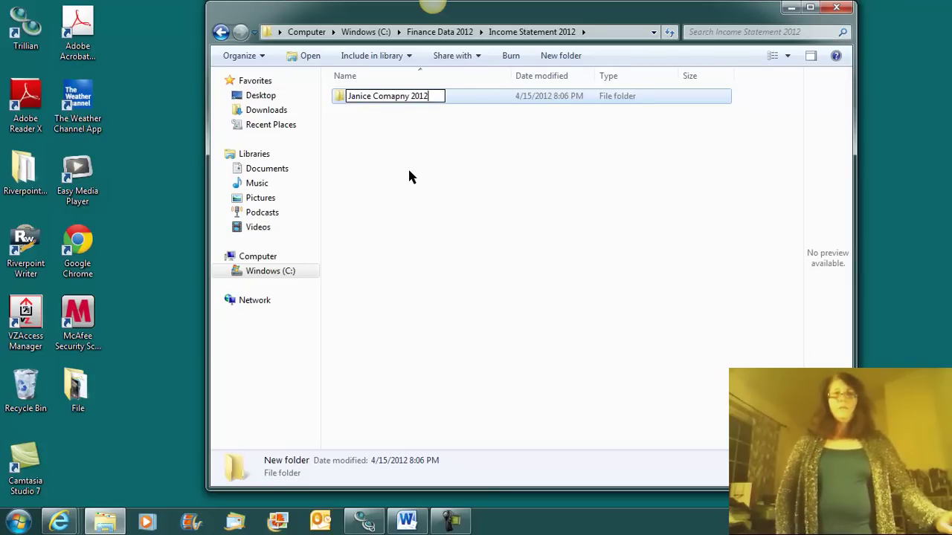
- Commit the company folder name, check the folder tree, then open Balance Sheet 2012
click(384, 105)
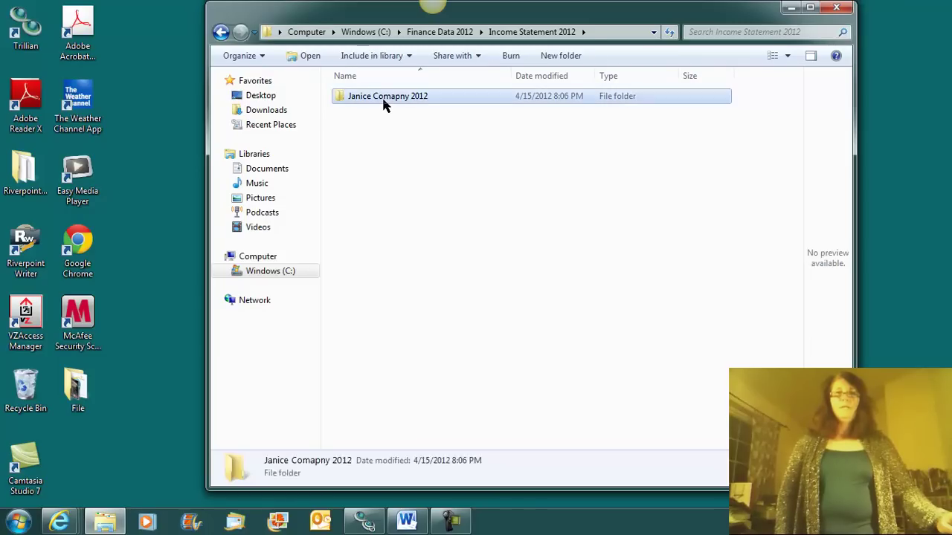
double_click(384, 100)
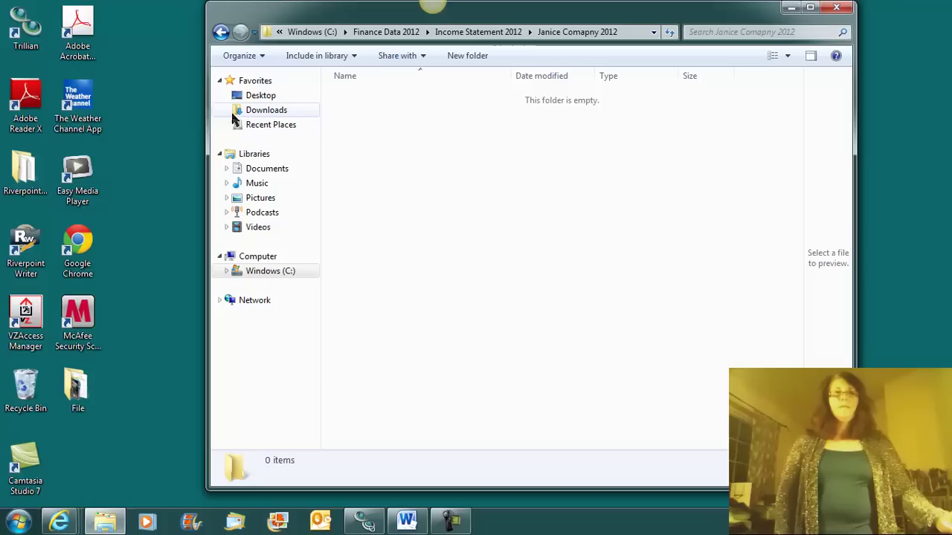
click(221, 32)
click(221, 32)
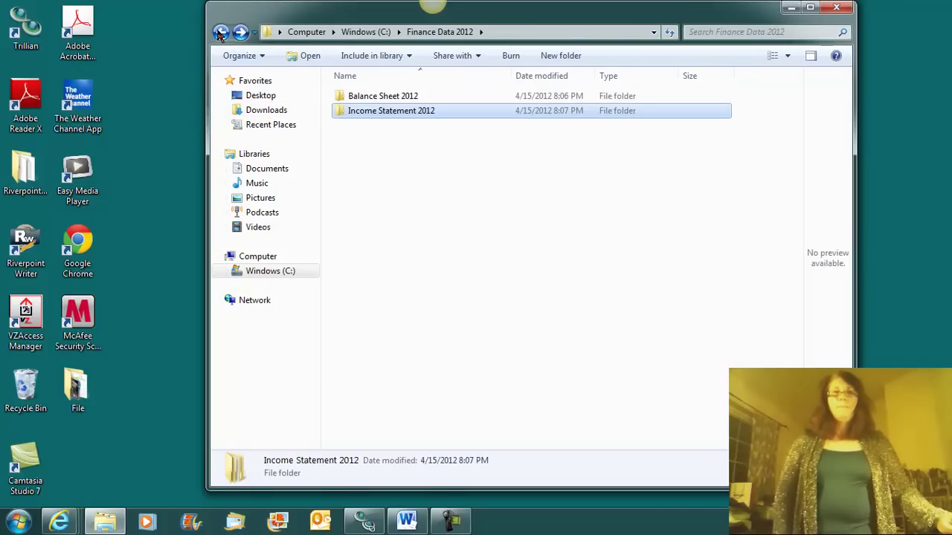
double_click(364, 110)
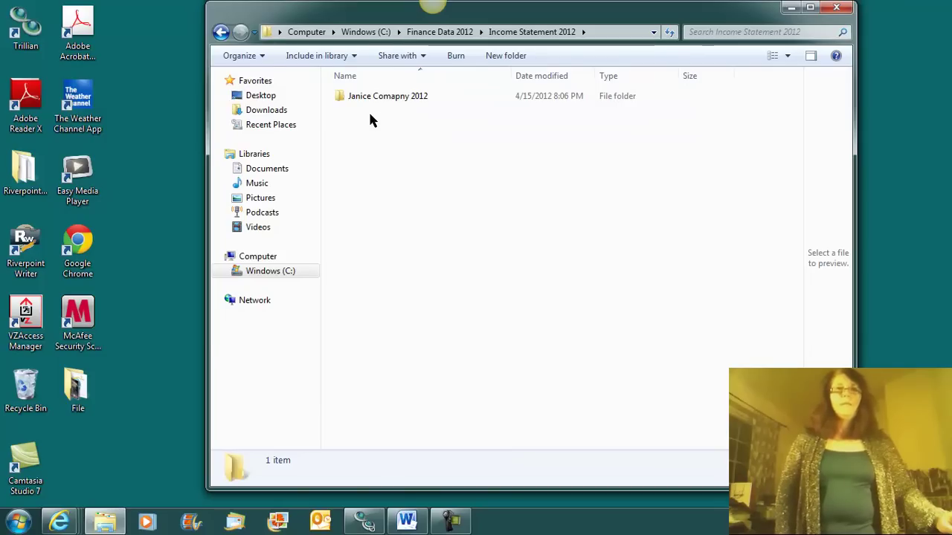
click(218, 35)
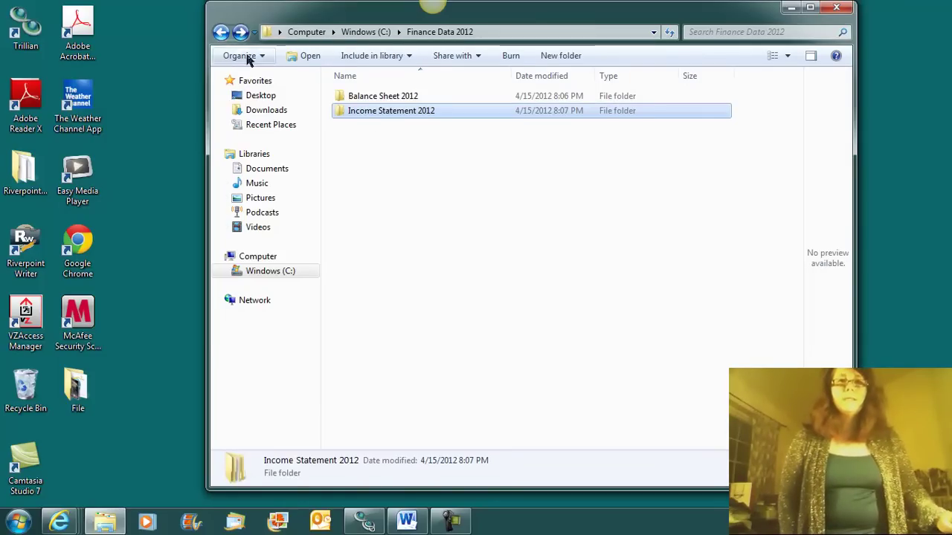
double_click(355, 97)
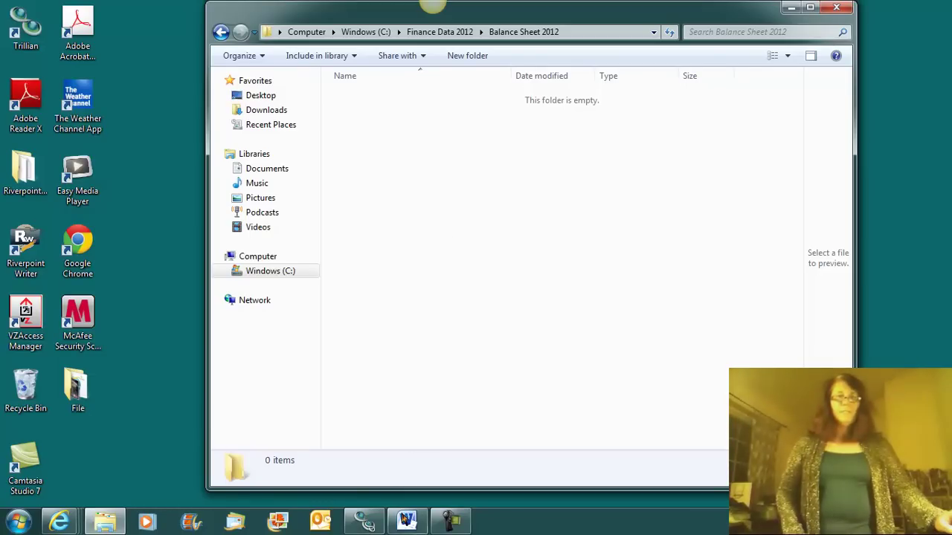
- Bring up the YWM Standards for Folder Creations document in Word and widen its window
click(406, 523)
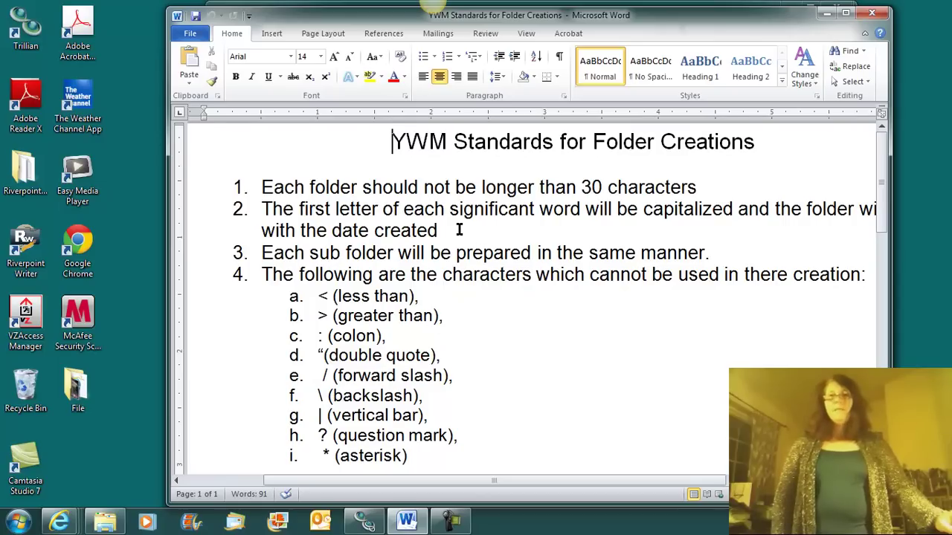
drag(169, 224, 109, 223)
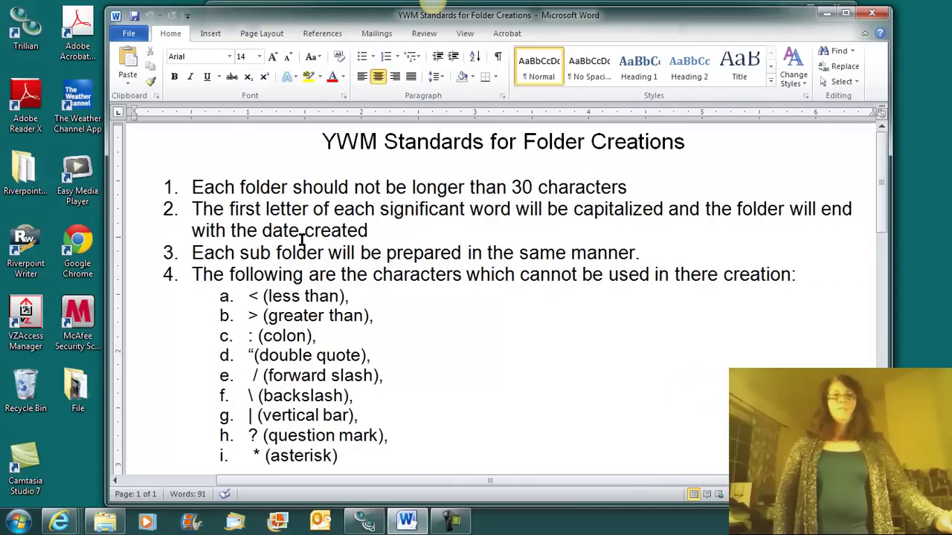